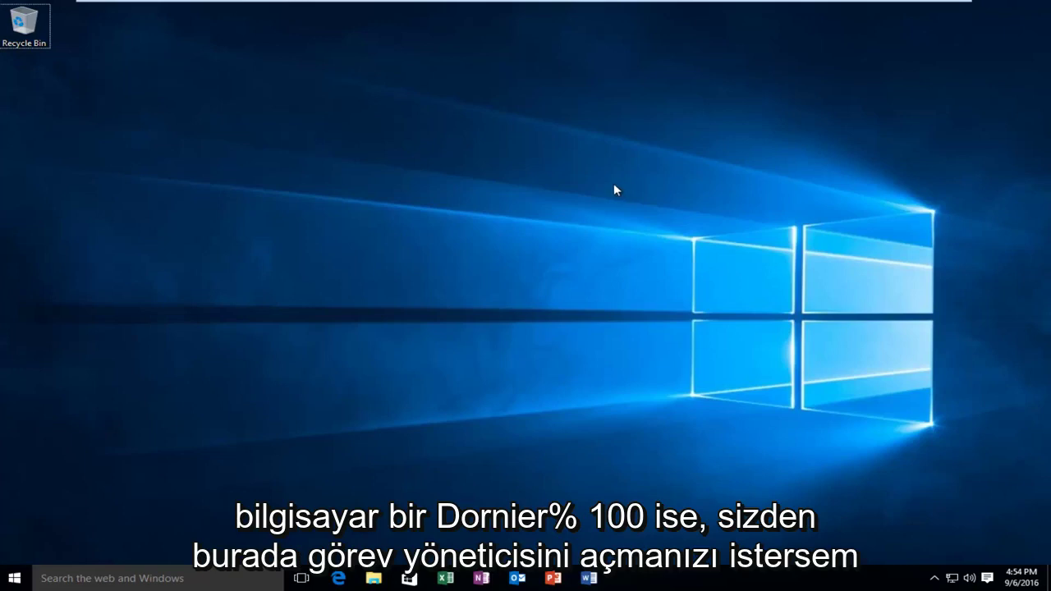
Open Task Manager from the taskbar, view the Disk 0 performance graphs, then close it.
right_click(723, 578)
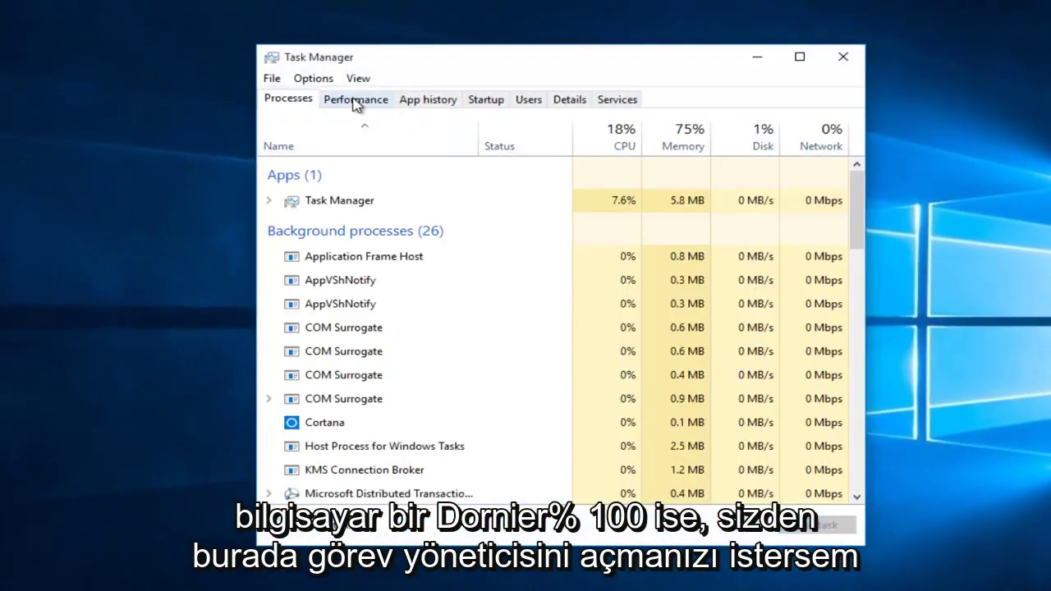
click(356, 100)
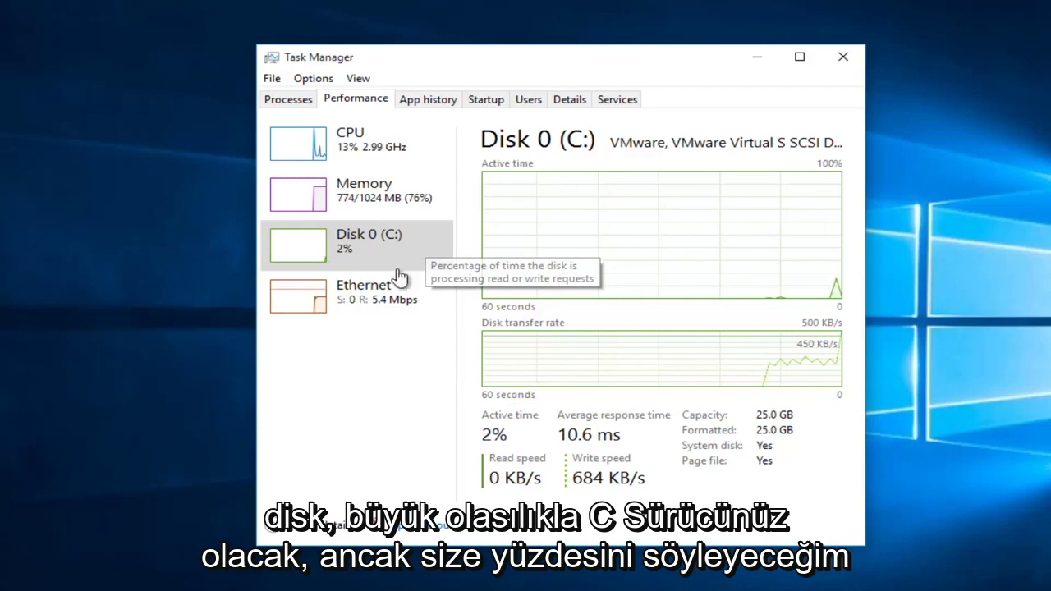
click(339, 256)
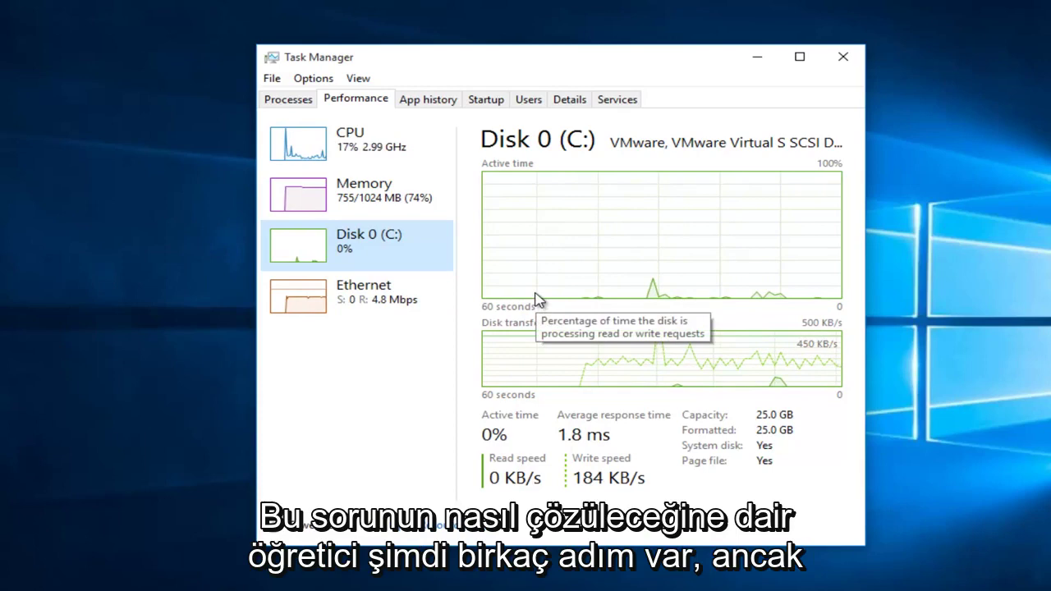
click(843, 58)
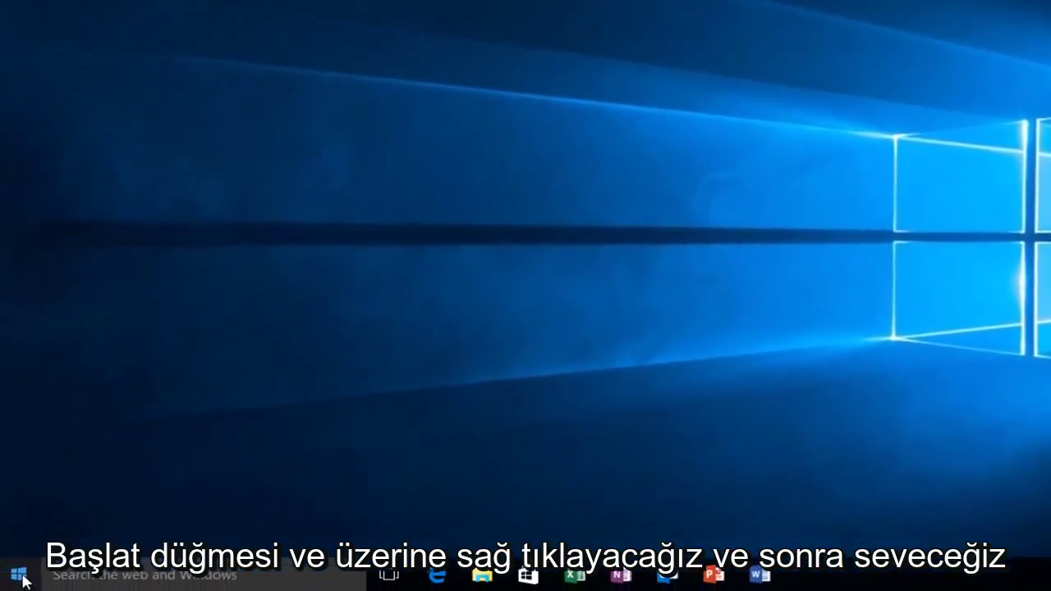
Run services.msc from the Start button's Run dialog to open the Services console.
right_click(23, 577)
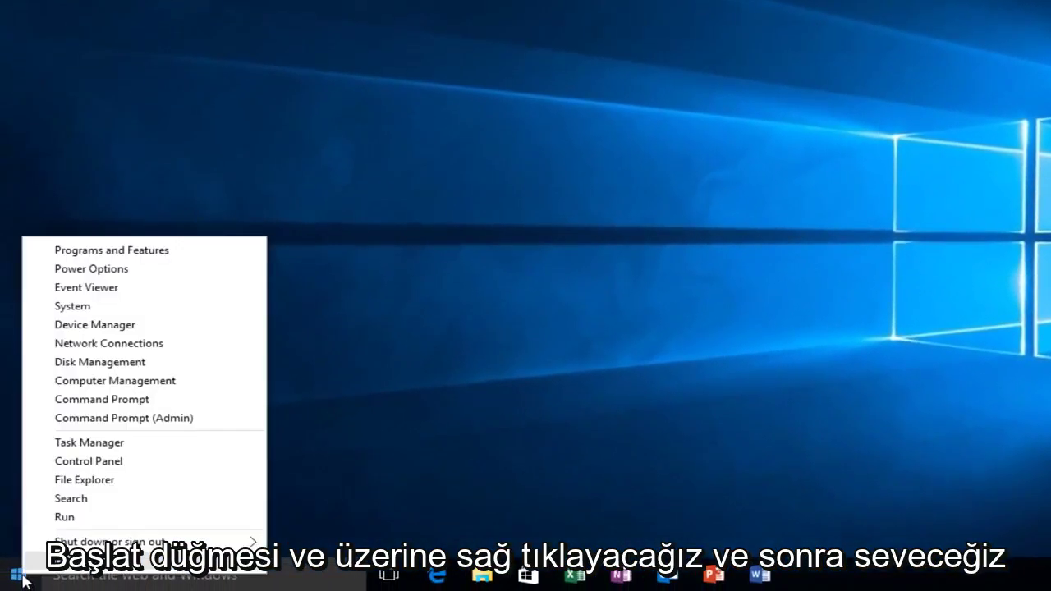
click(65, 517)
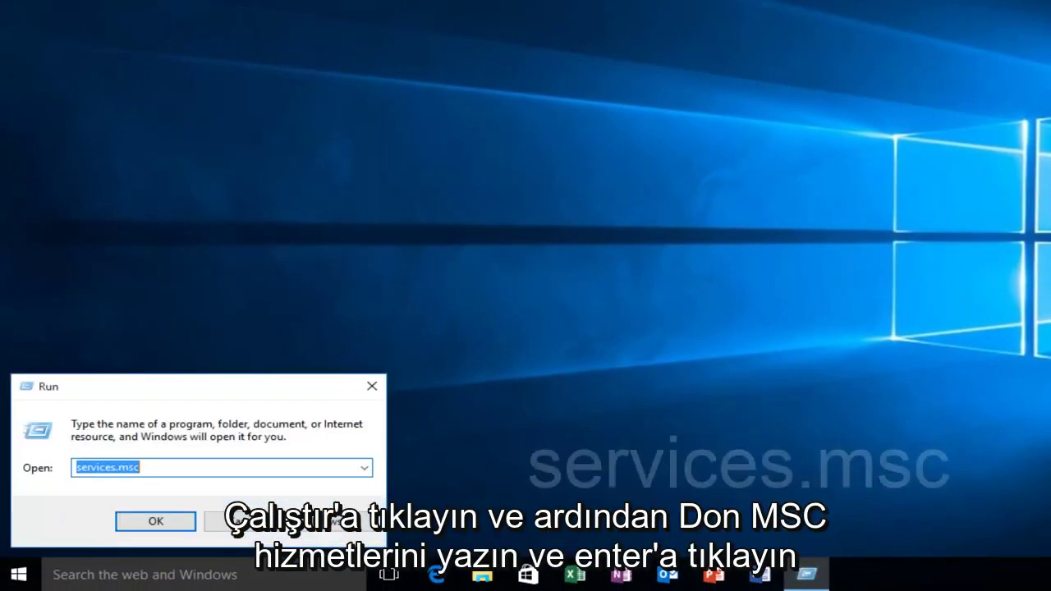
text(services.)
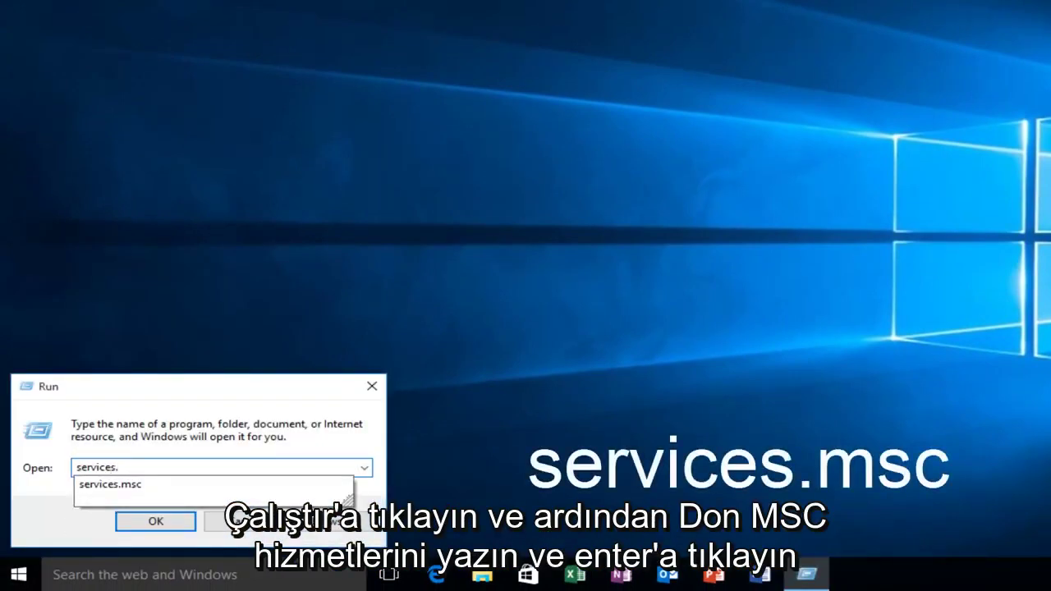
text(msc)
click(72, 525)
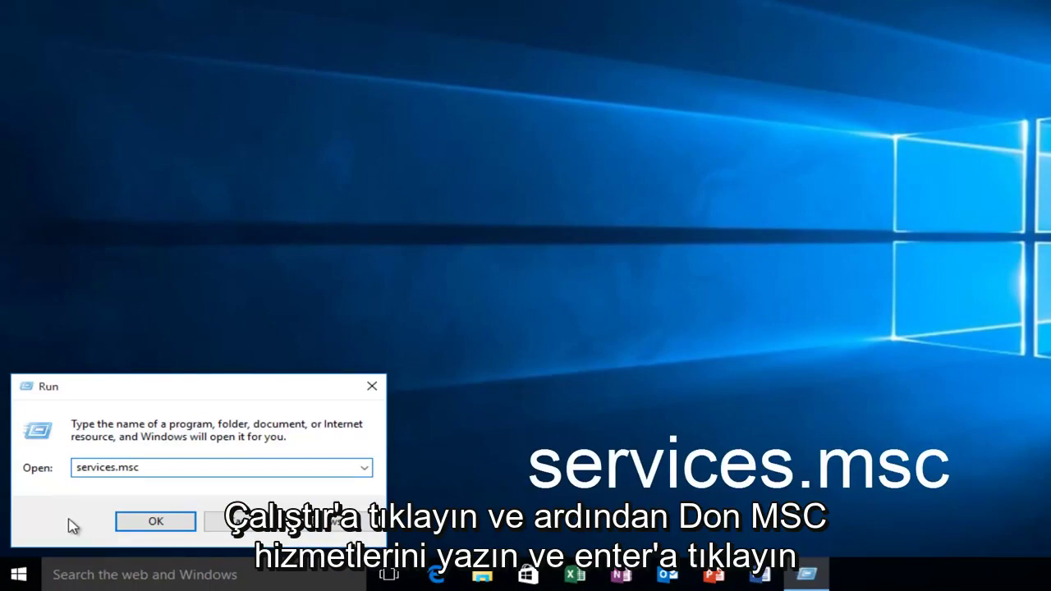
key(Return)
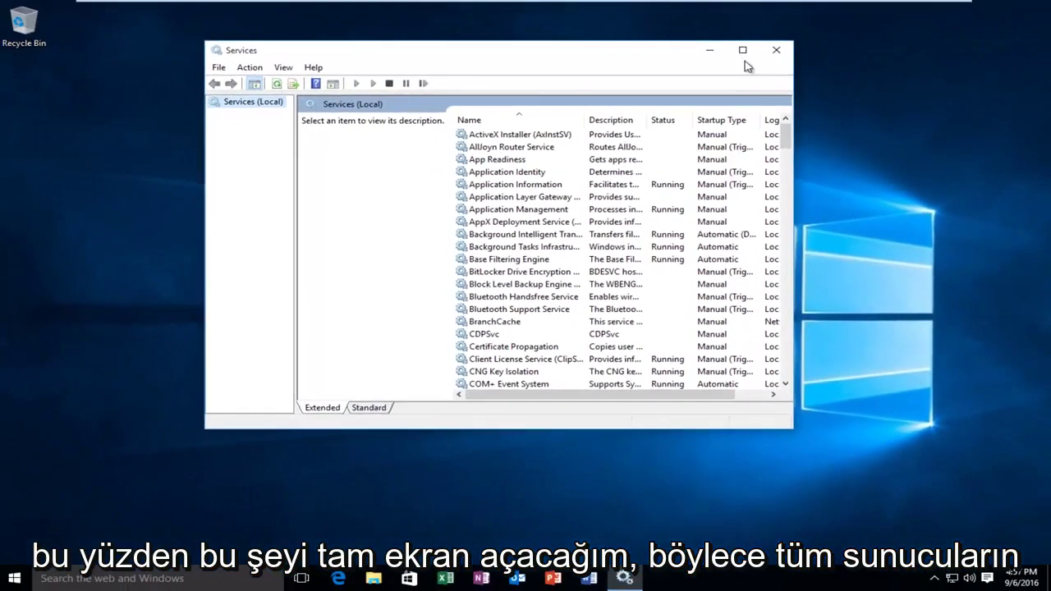
Maximize the Services window, widen the Name column, and select the Superfetch service.
click(742, 51)
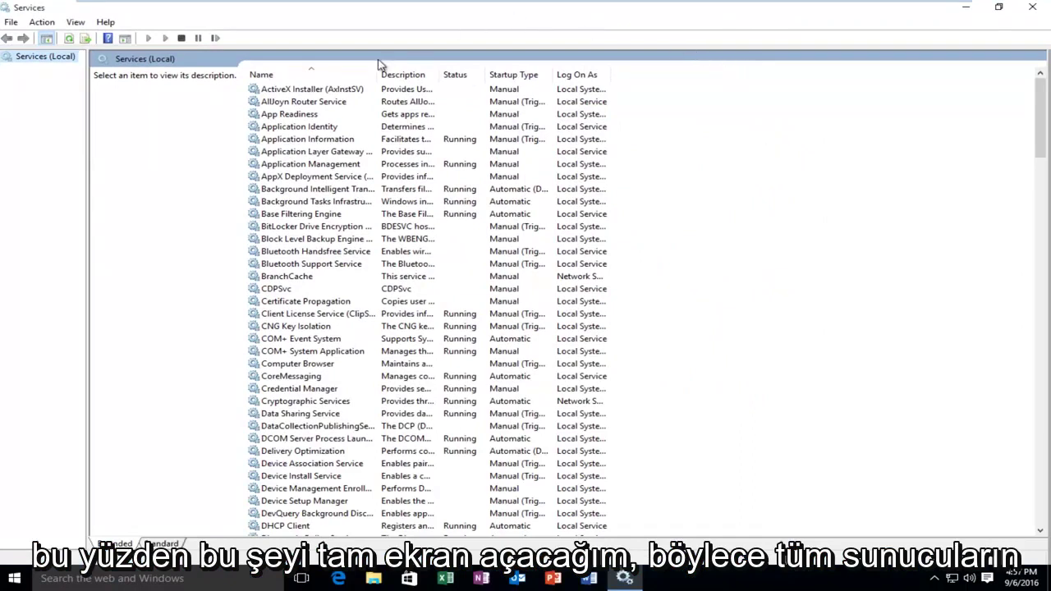
drag(378, 74, 461, 75)
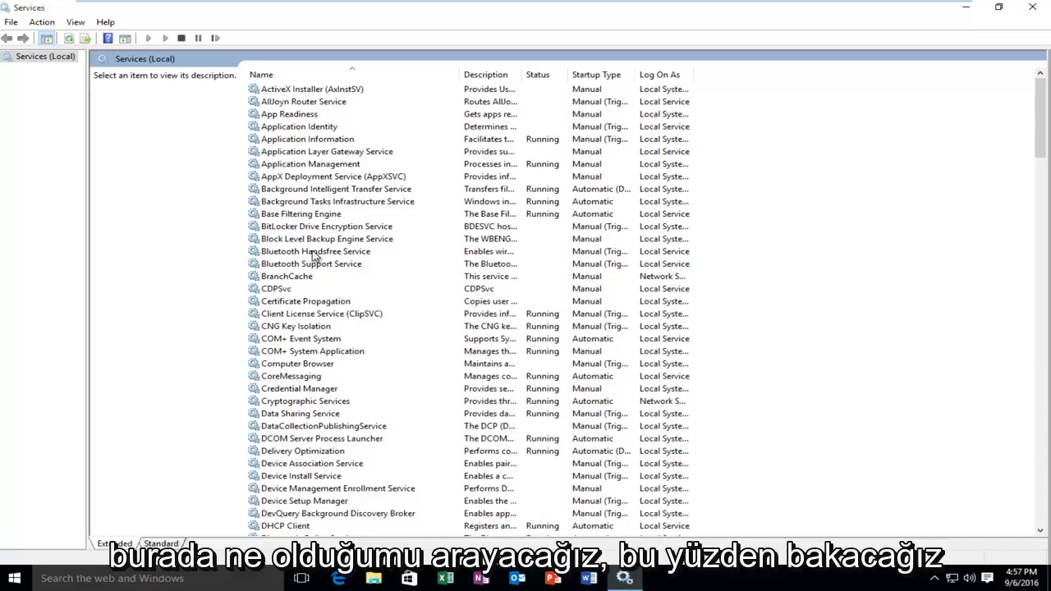
click(311, 254)
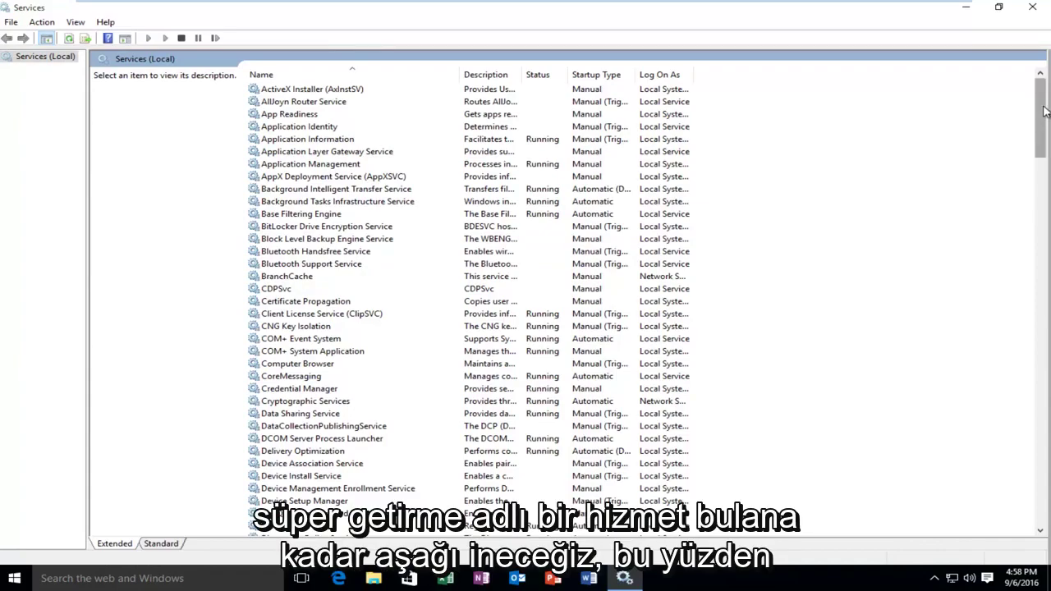
drag(1045, 113, 1043, 354)
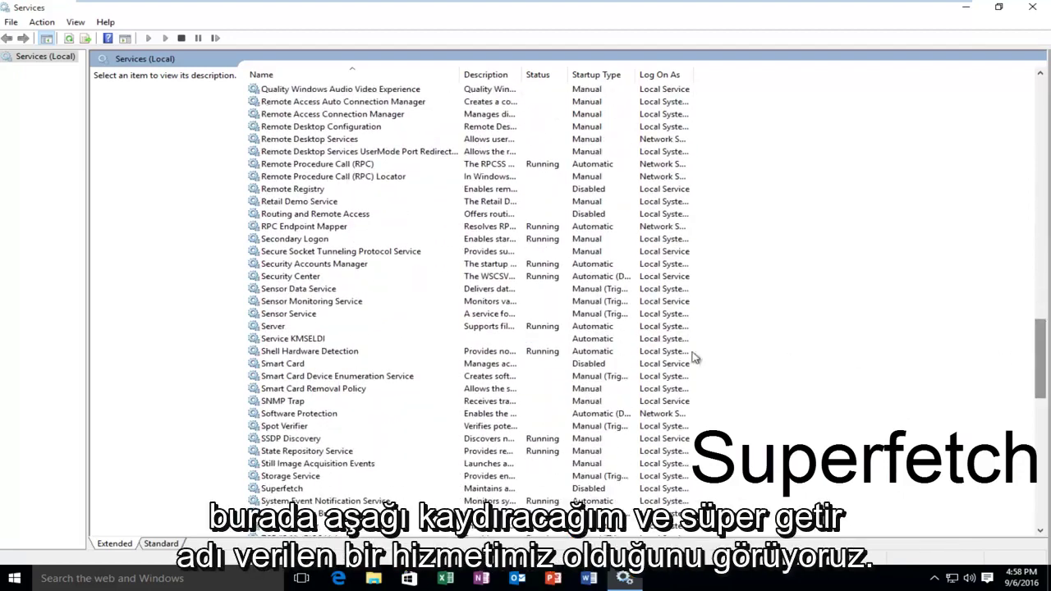
click(265, 487)
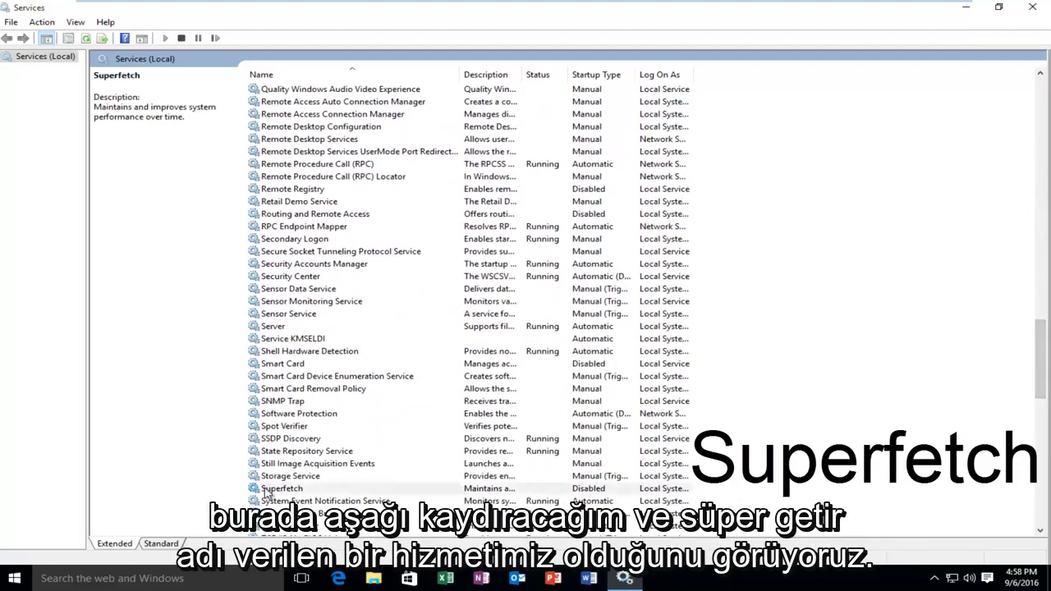
scroll(268, 485, down, 1)
scroll(271, 448, down, 2)
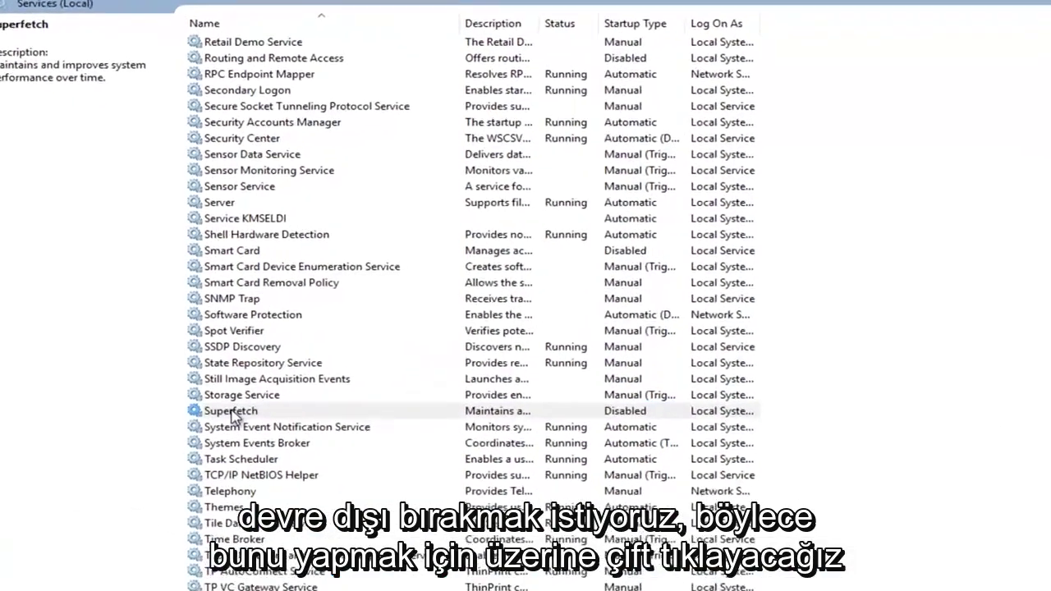
Change Superfetch's startup type to Disabled, apply and confirm it, then close Services.
double_click(282, 378)
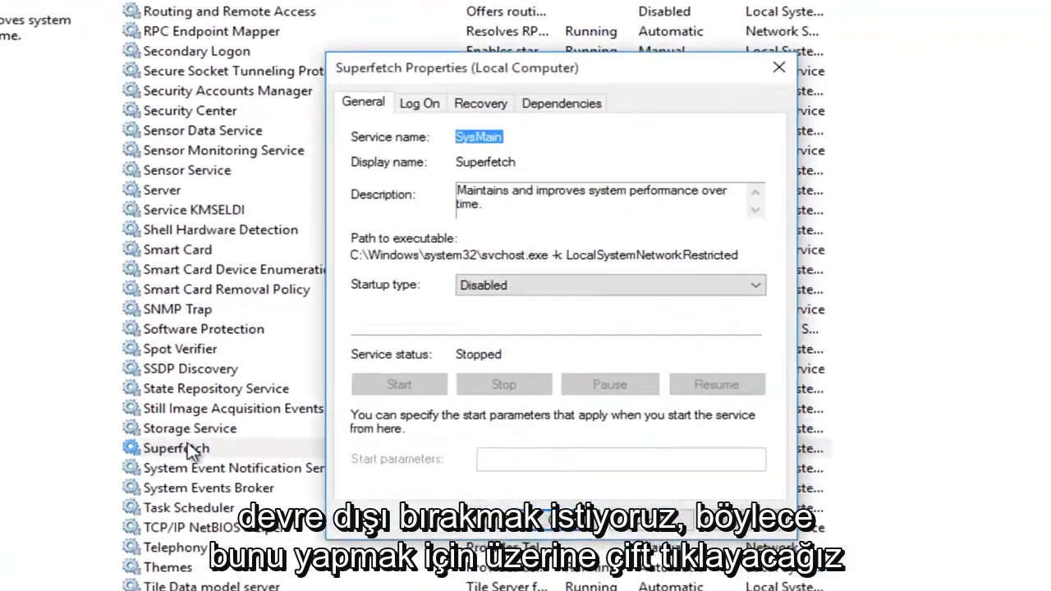
click(499, 287)
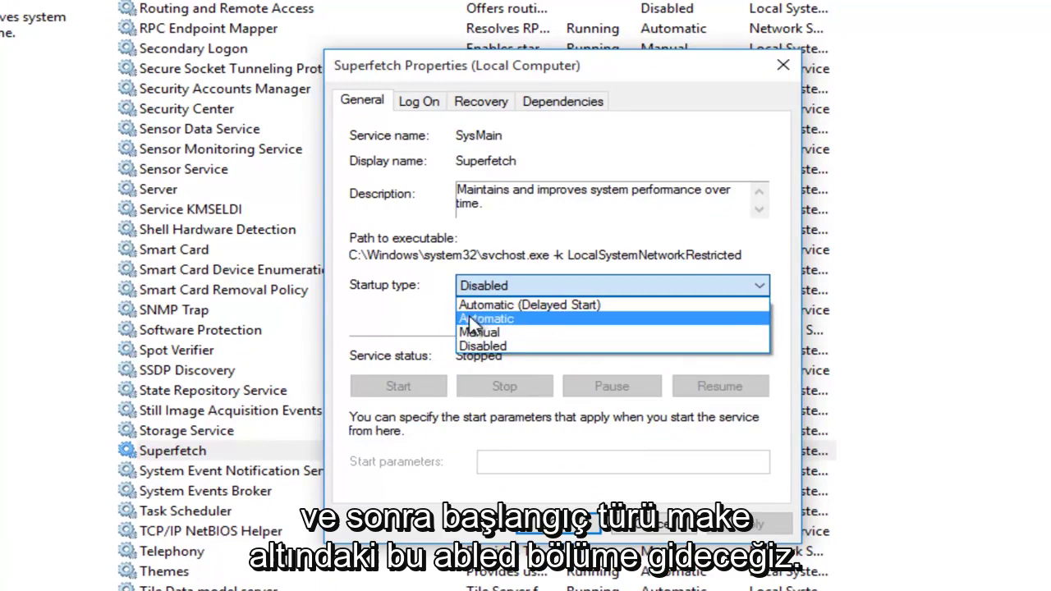
click(482, 347)
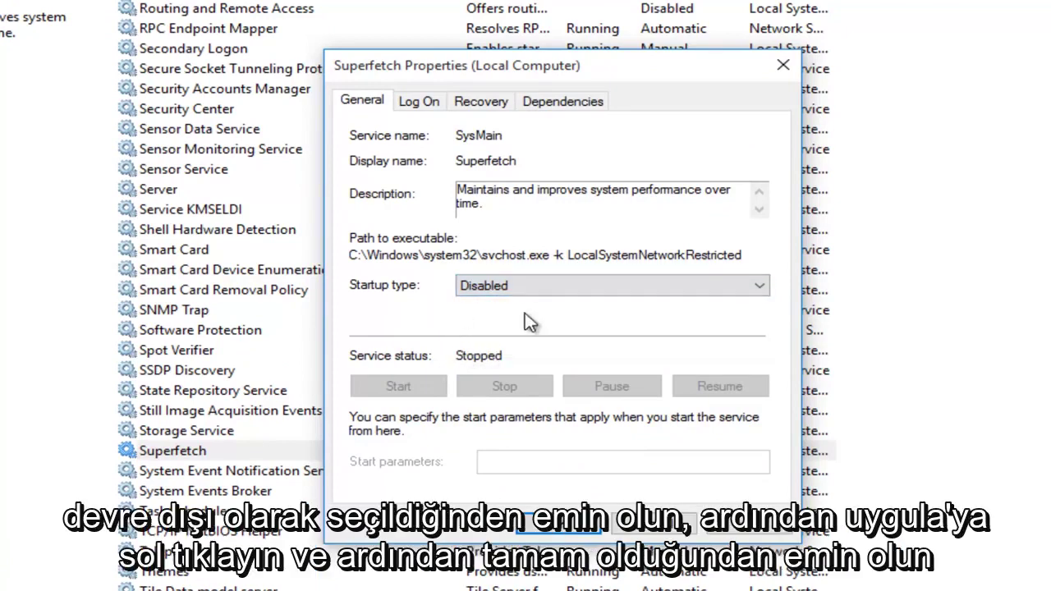
click(748, 531)
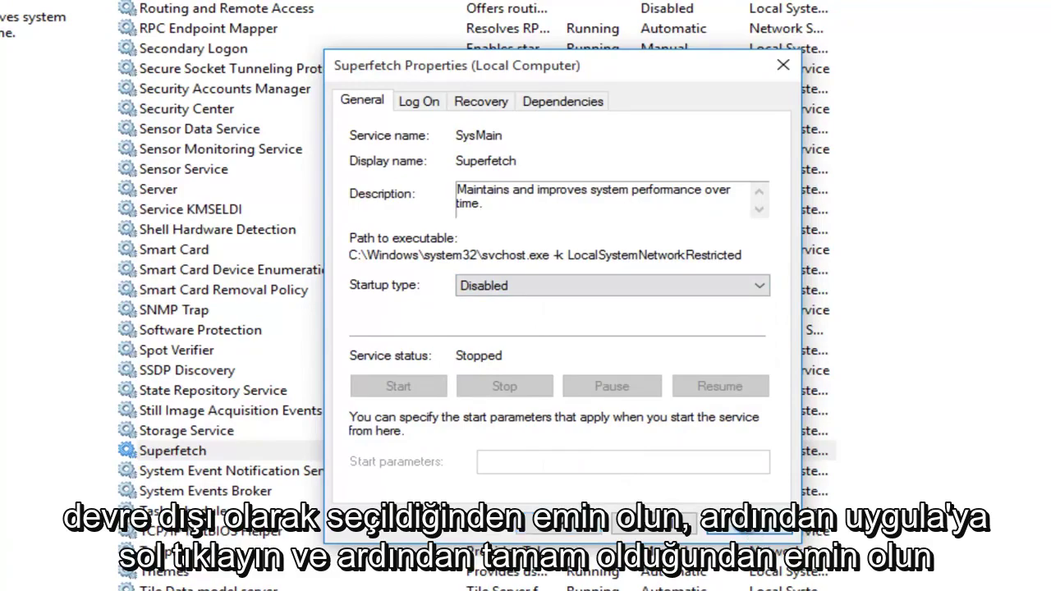
click(572, 532)
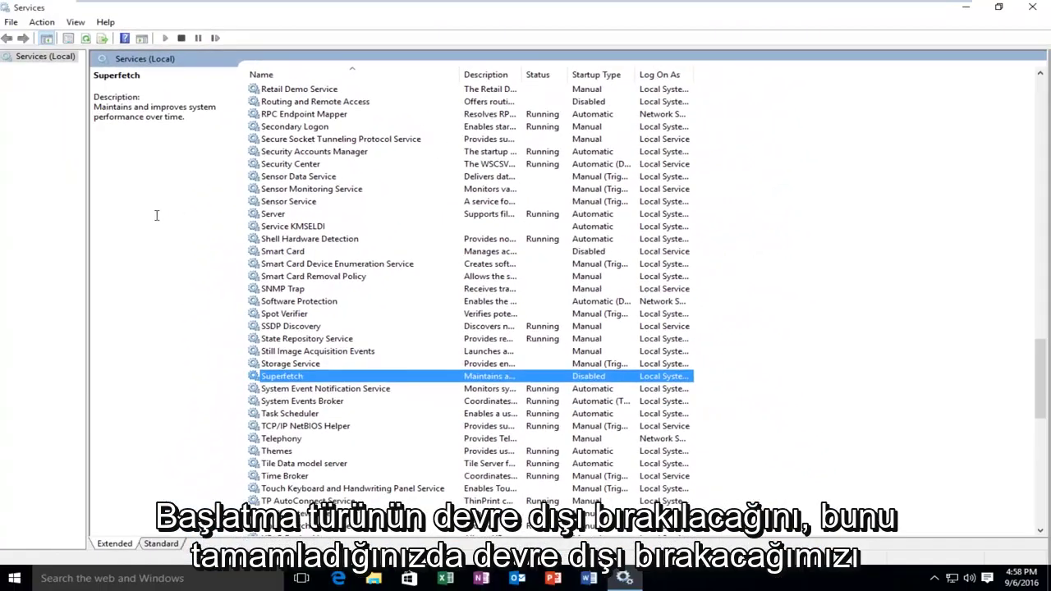
click(1036, 8)
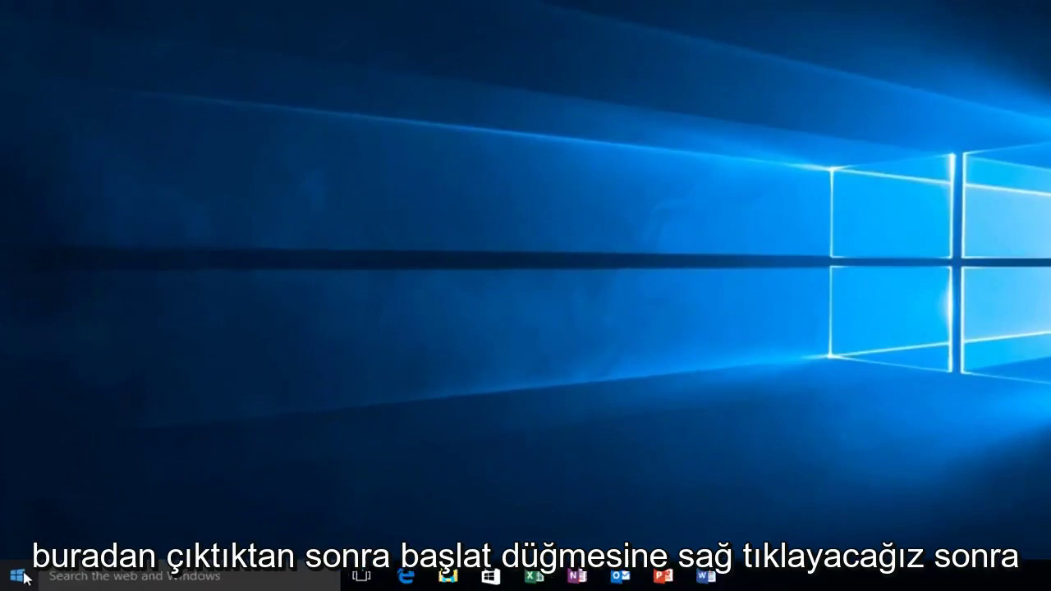
Launch regedit from the Run dialog and approve the User Account Control prompt.
right_click(18, 578)
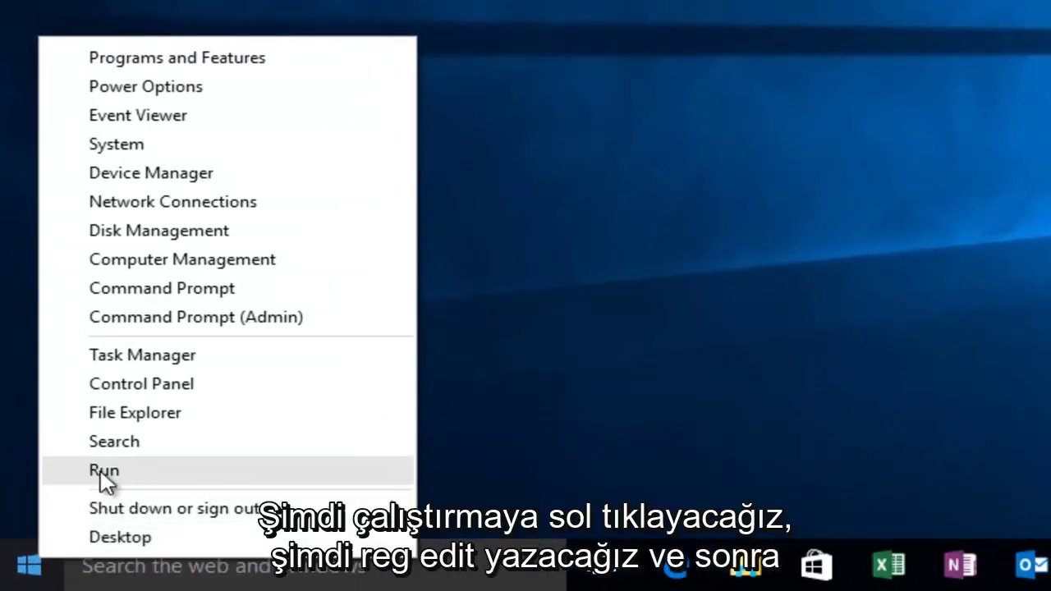
click(101, 475)
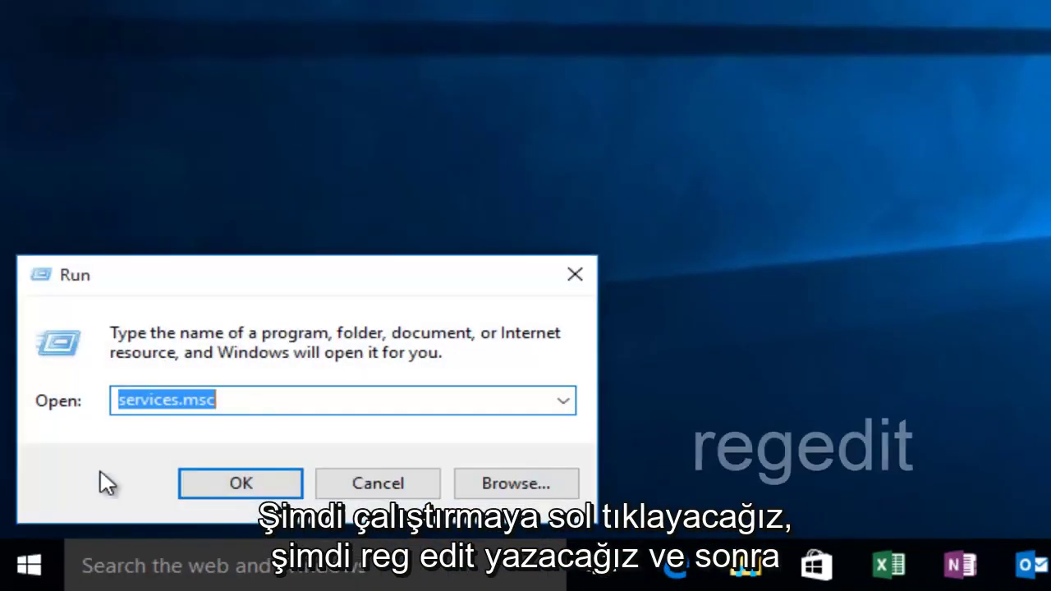
text(regedit)
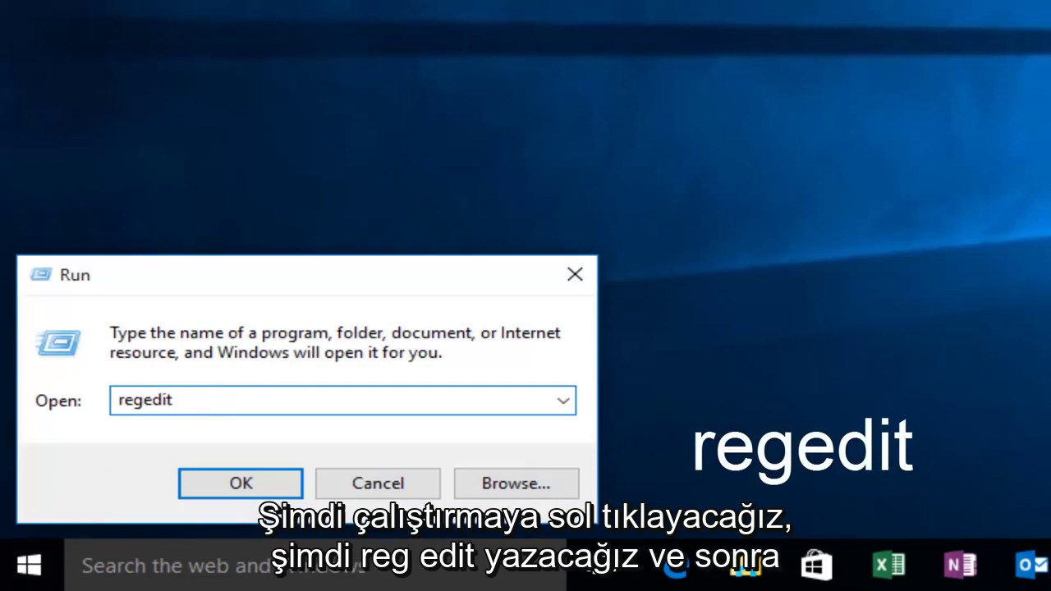
key(Return)
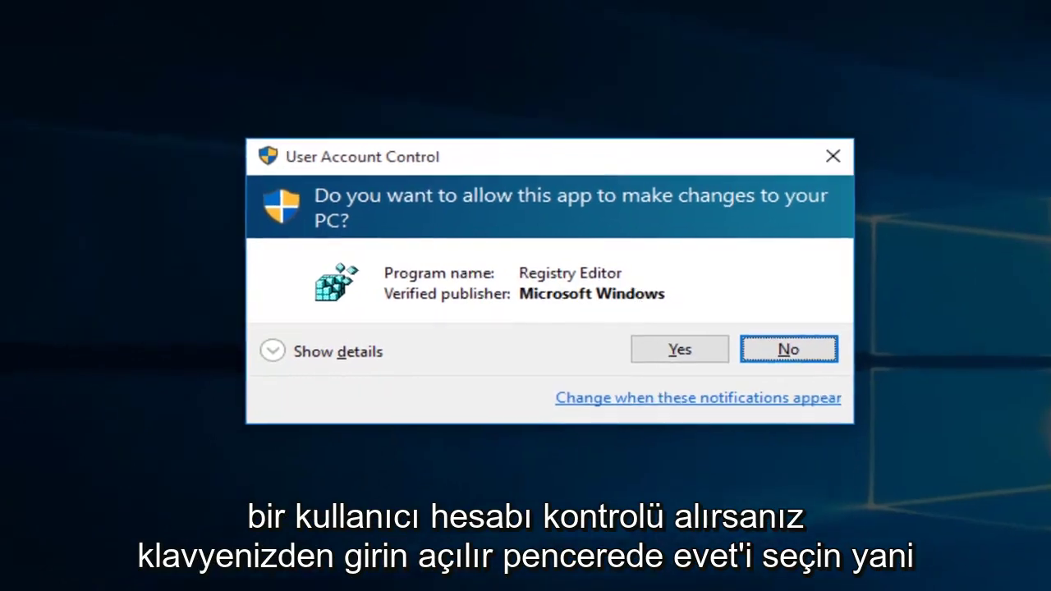
click(638, 317)
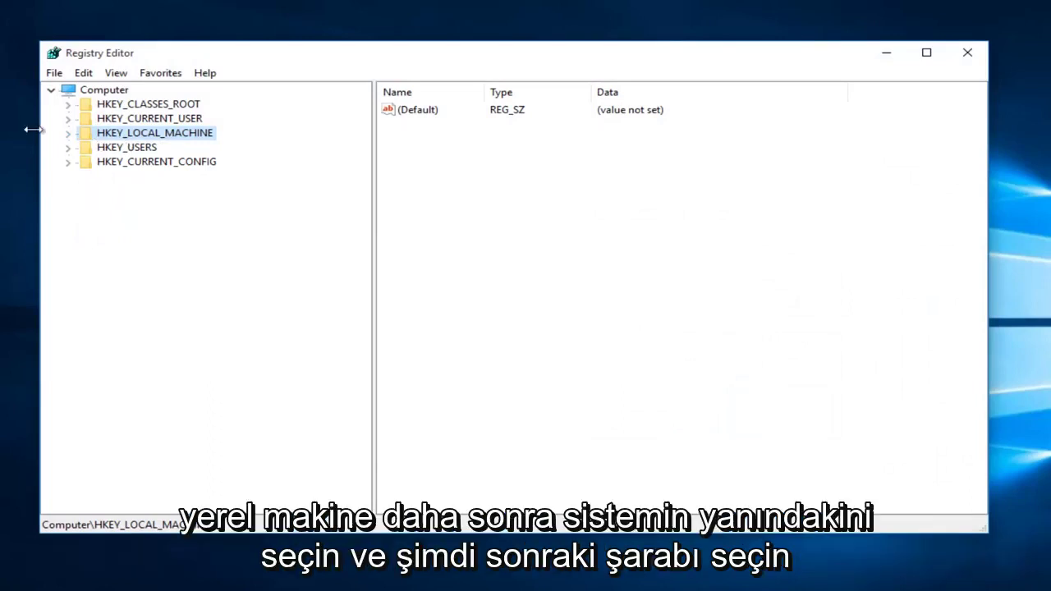
Navigate to HKEY_LOCAL_MACHINE\SYSTEM\ControlSet001\Control\Session Manager\Memory Management\PrefetchParameters.
click(68, 133)
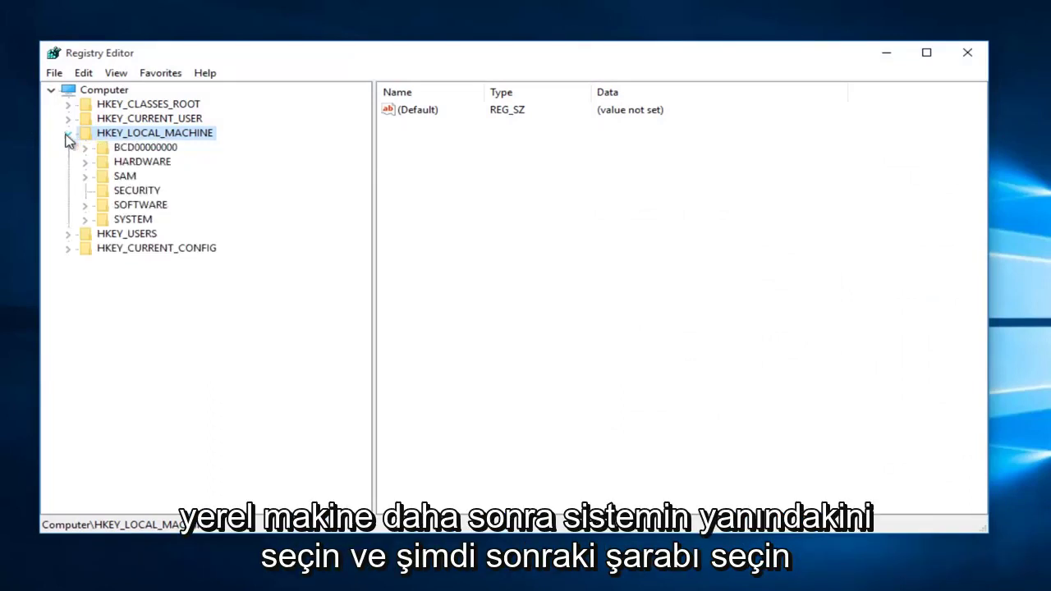
click(85, 220)
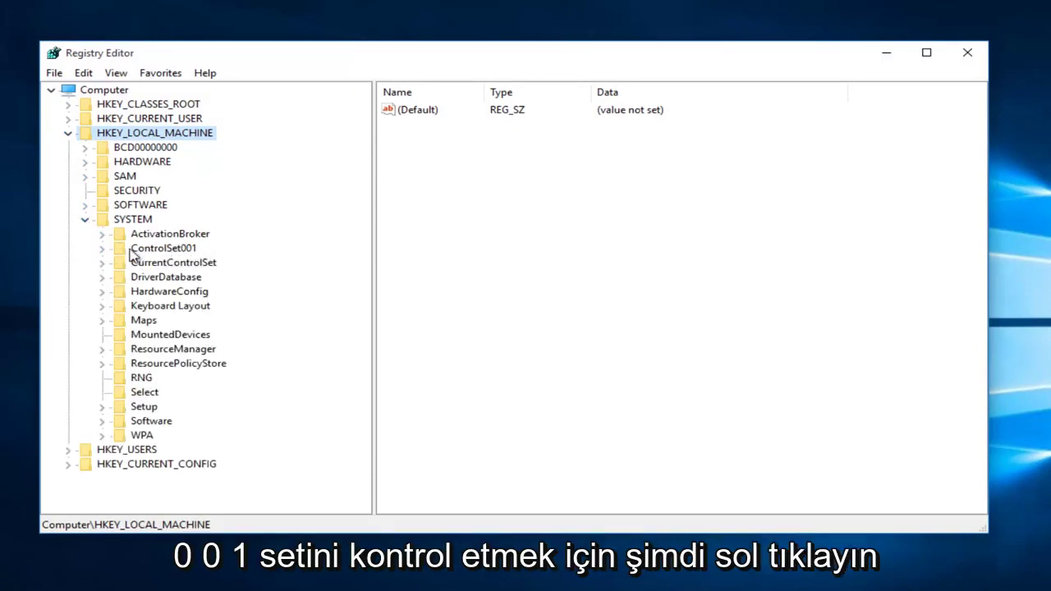
click(102, 248)
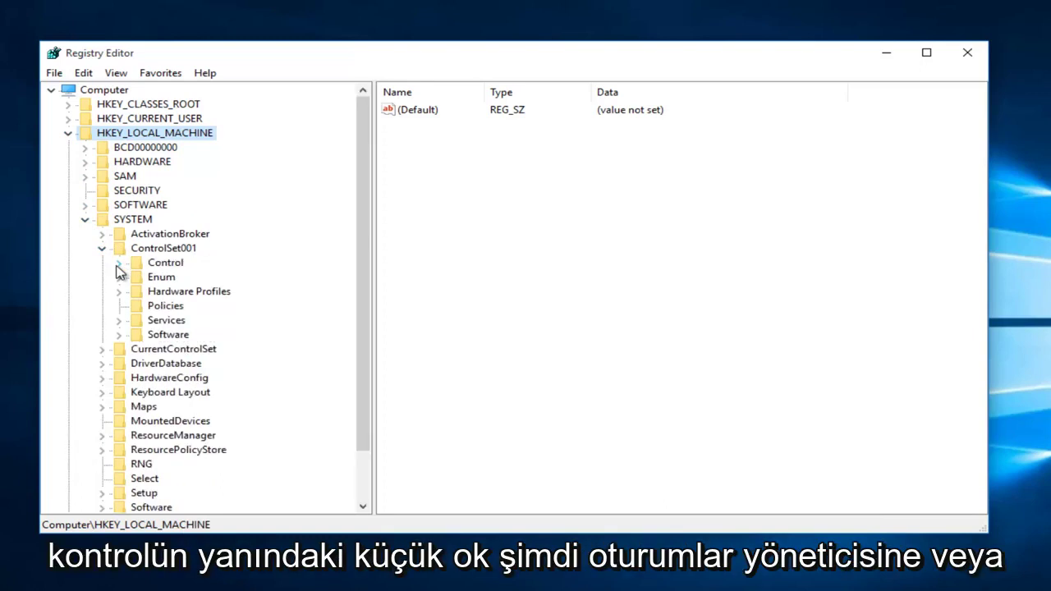
click(118, 263)
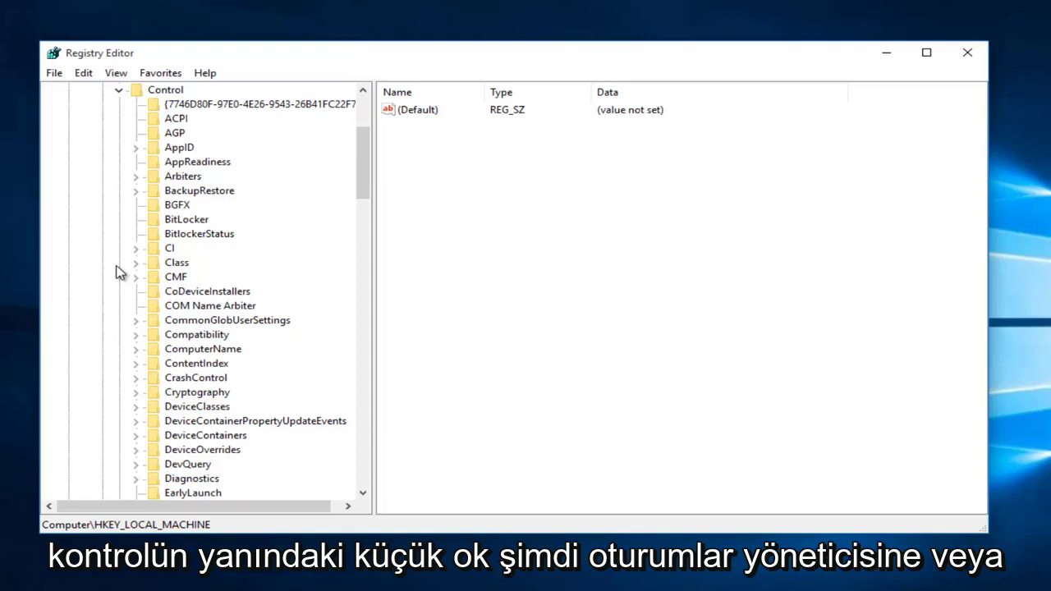
drag(361, 191, 343, 332)
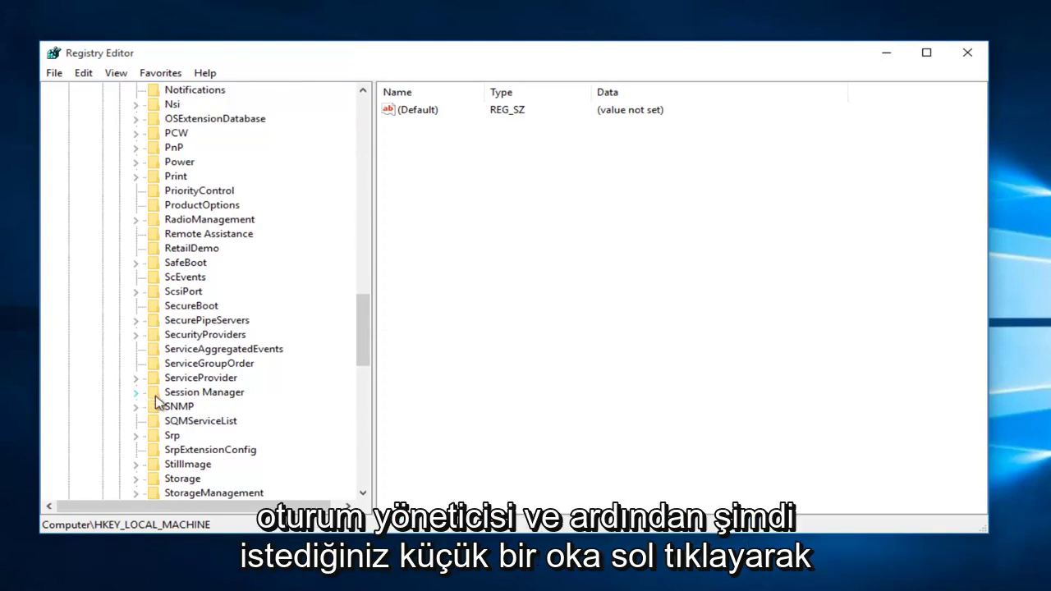
scroll(225, 403, down, 1)
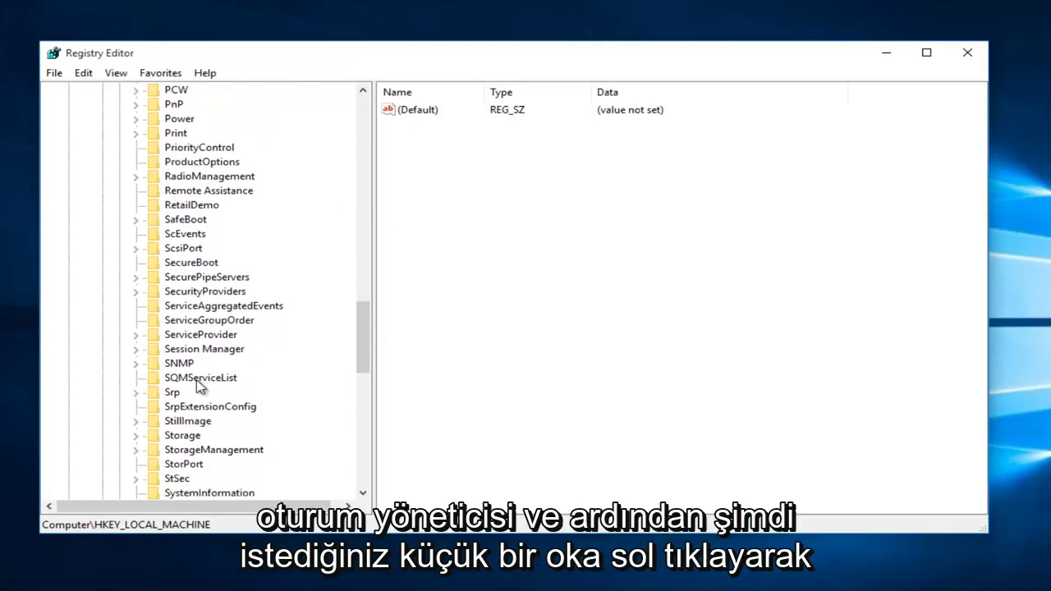
click(135, 352)
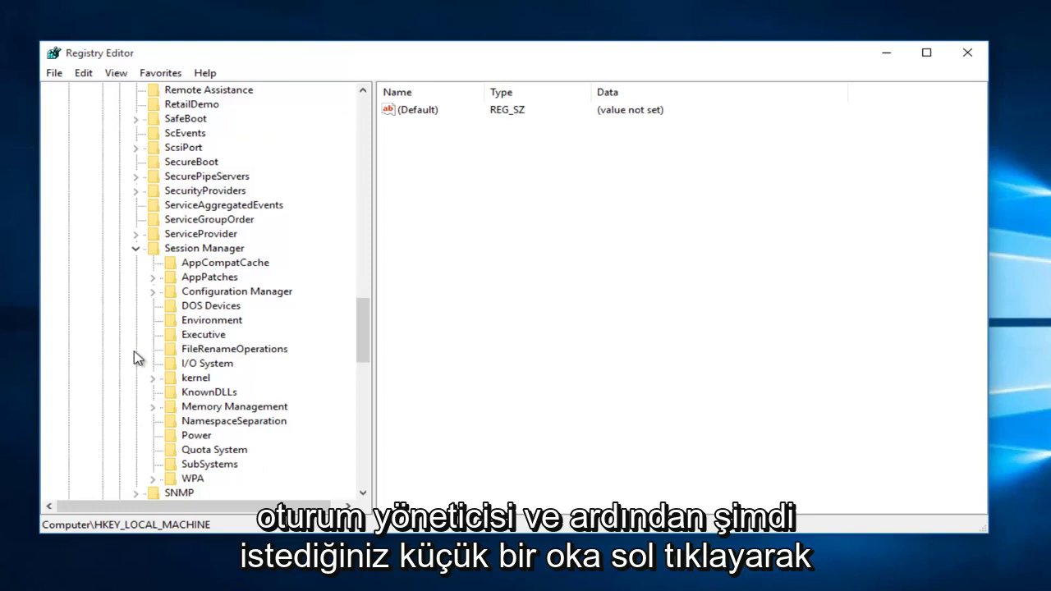
click(154, 408)
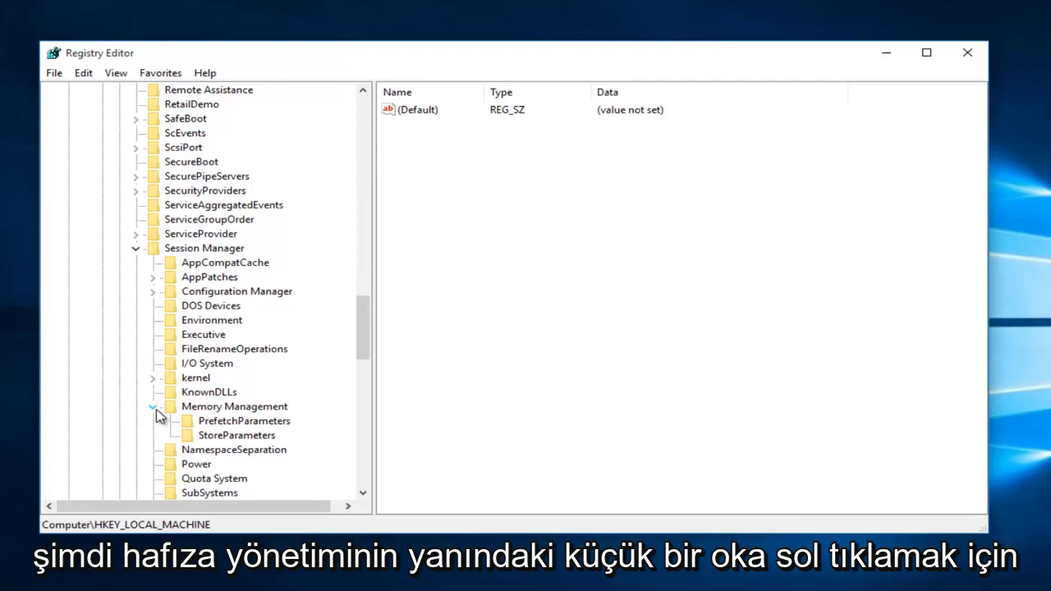
click(158, 416)
click(211, 422)
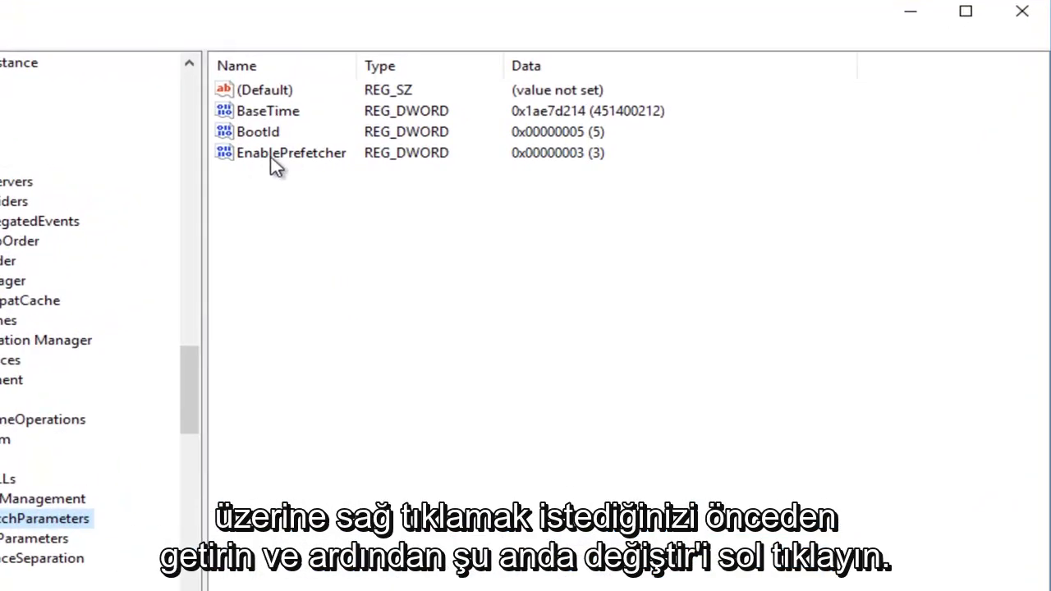
Modify EnablePrefetcher's value data from 3 to 0 and save it.
right_click(276, 162)
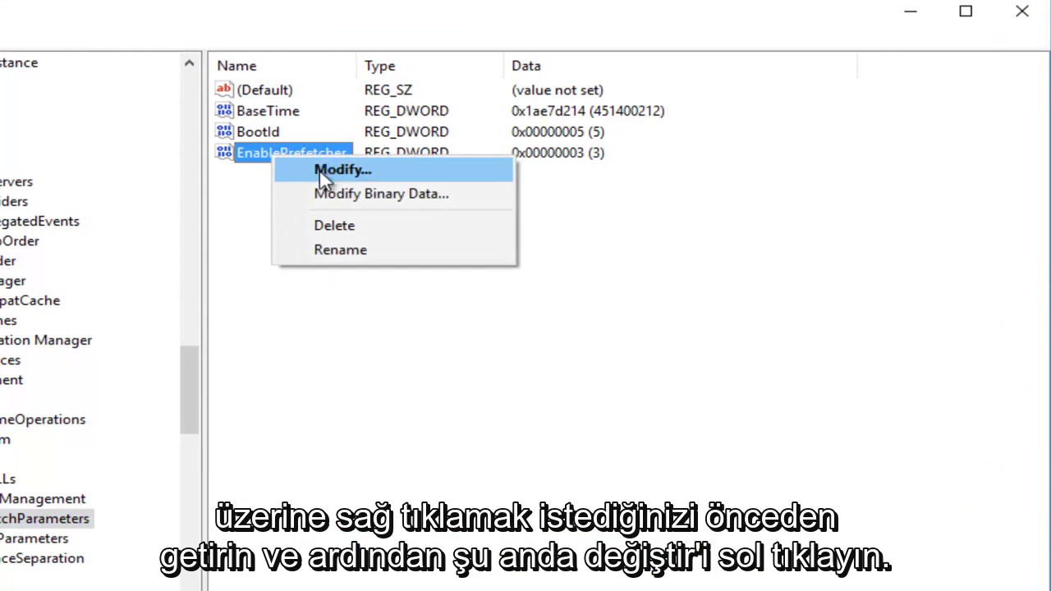
click(322, 172)
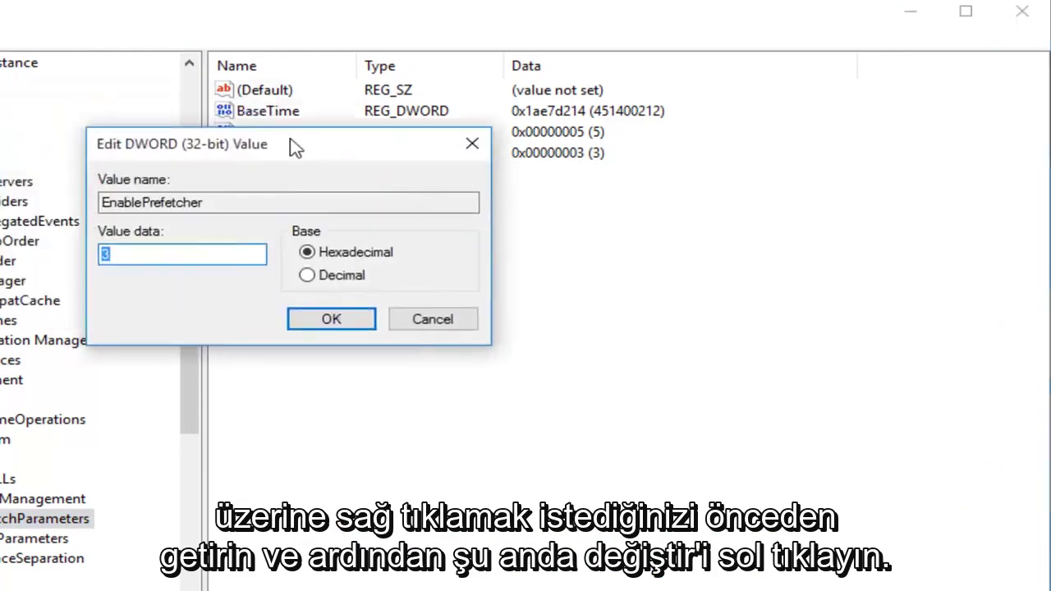
drag(296, 148, 567, 217)
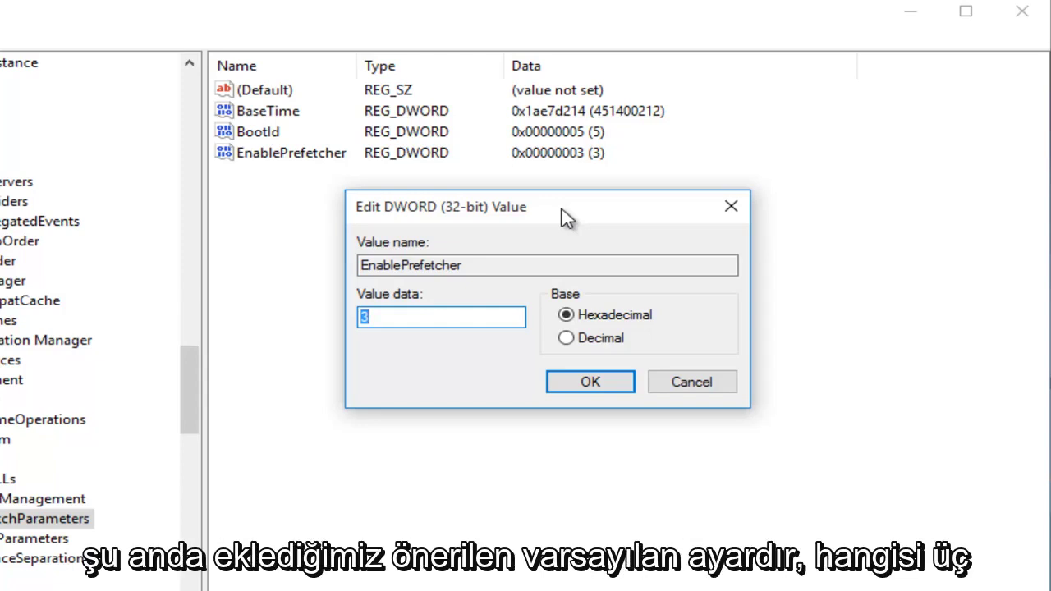
text(0)
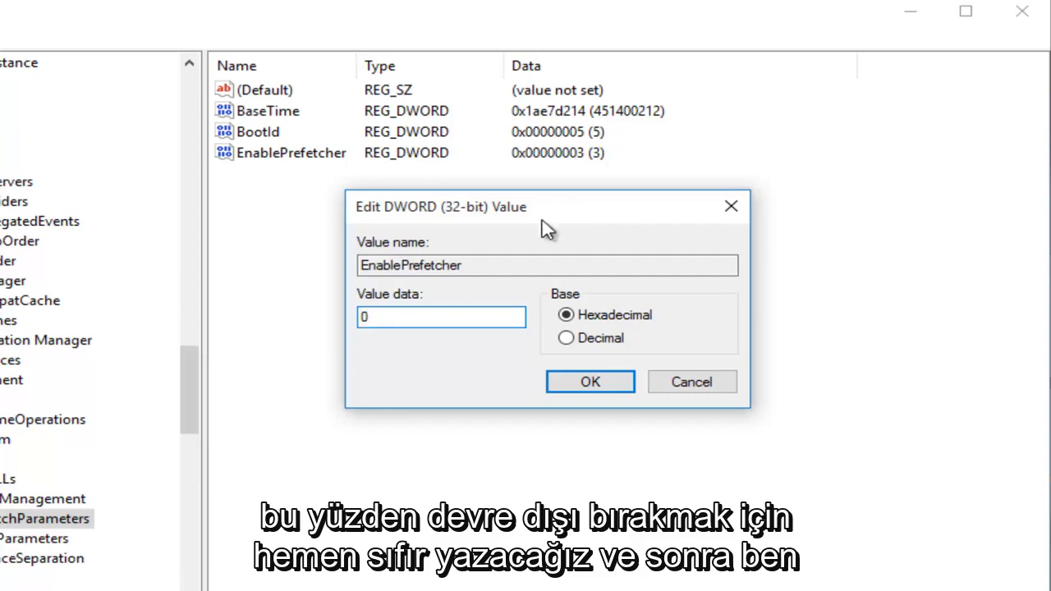
click(585, 384)
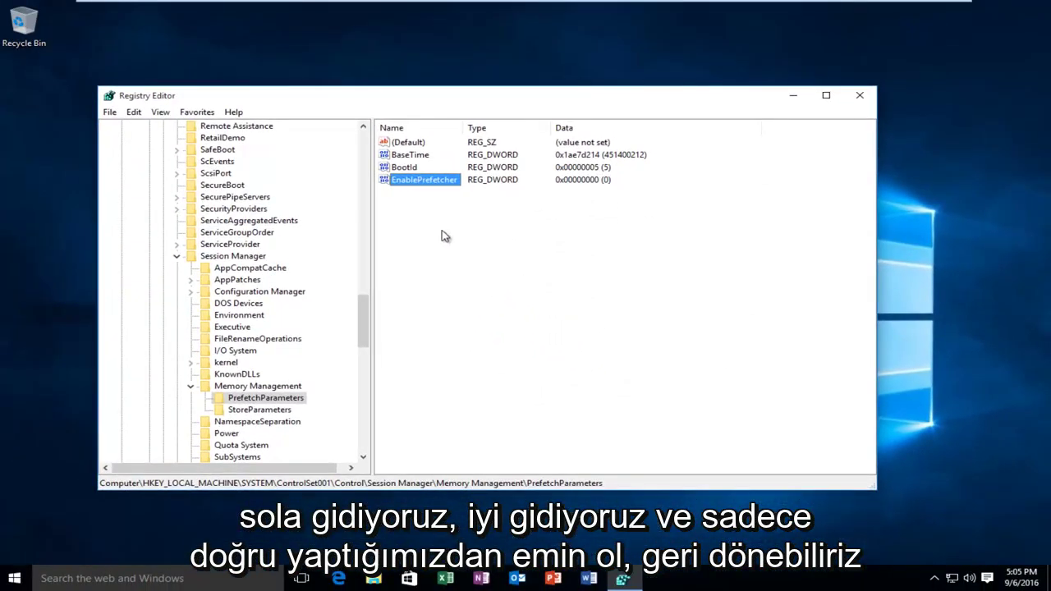
click(439, 233)
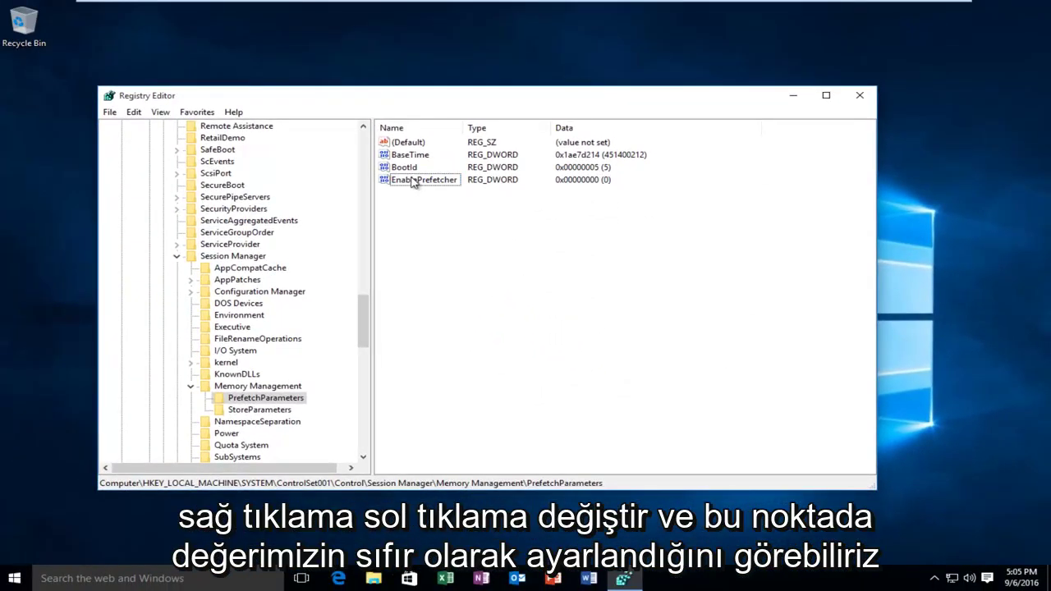
Reopen EnablePrefetcher's Modify dialog to confirm its data is 0, then close it unchanged.
right_click(413, 183)
click(451, 186)
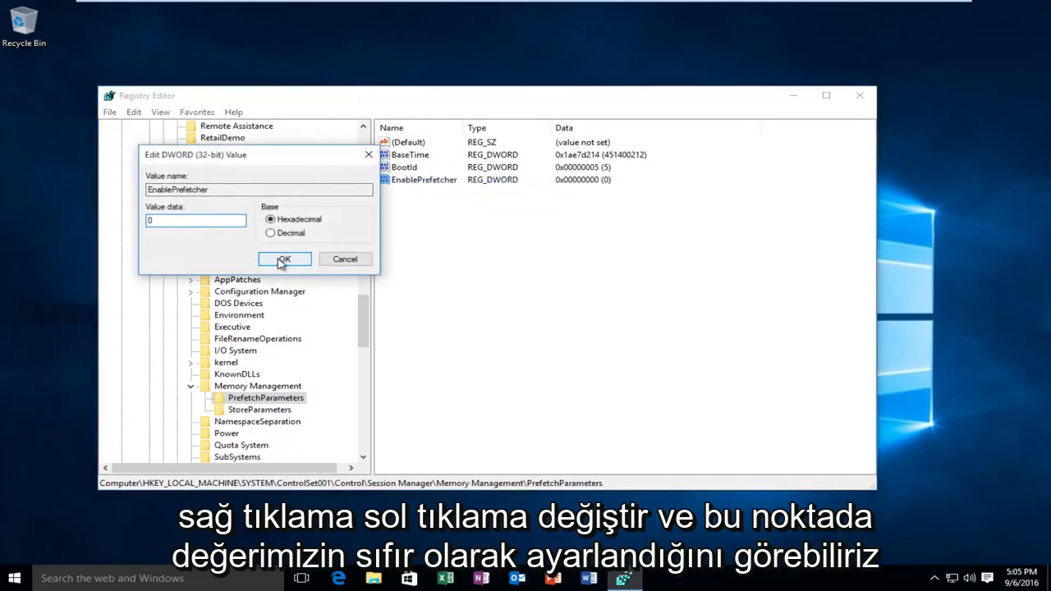
click(281, 260)
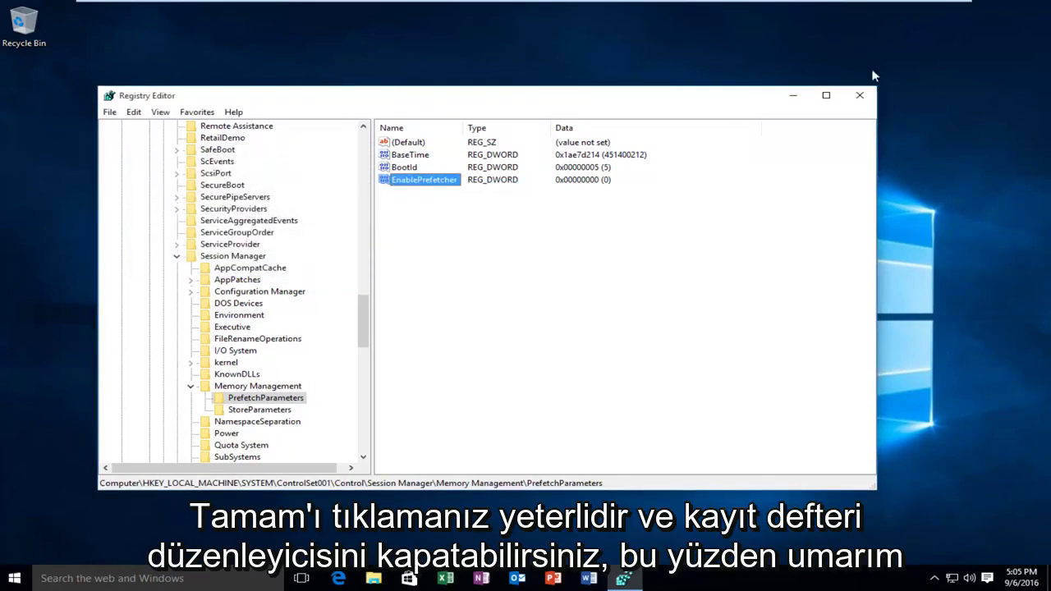
click(860, 95)
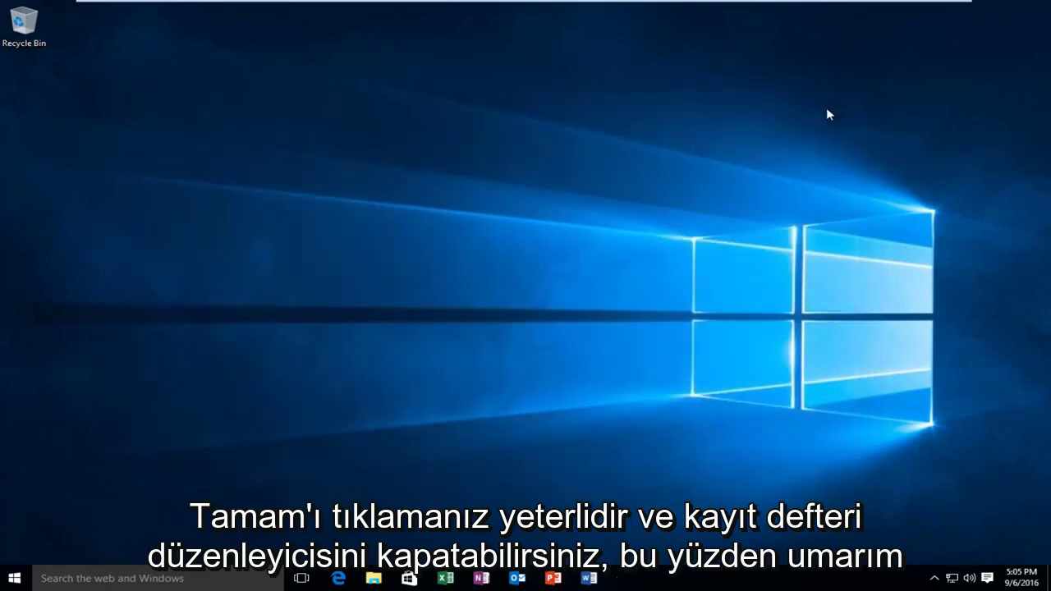